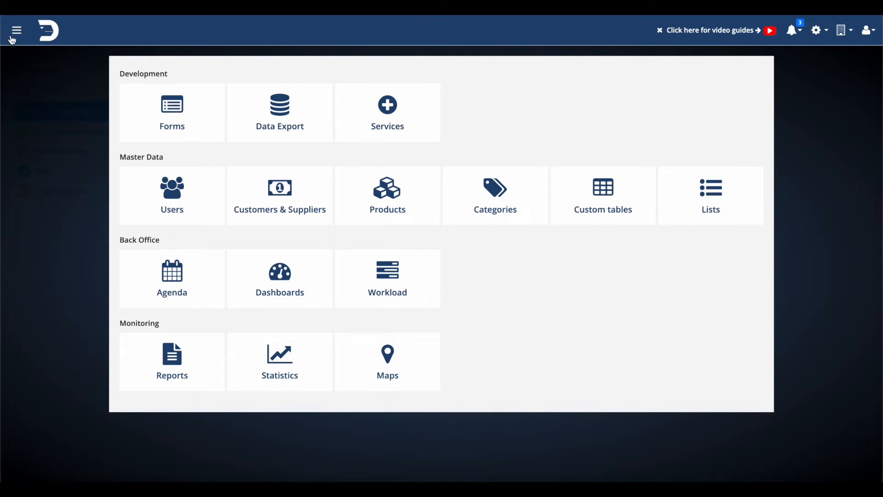
Step: Import the Quotation sample form from the X - Other area of the example models
{"action": "left_click", "coordinate": [166, 112]}
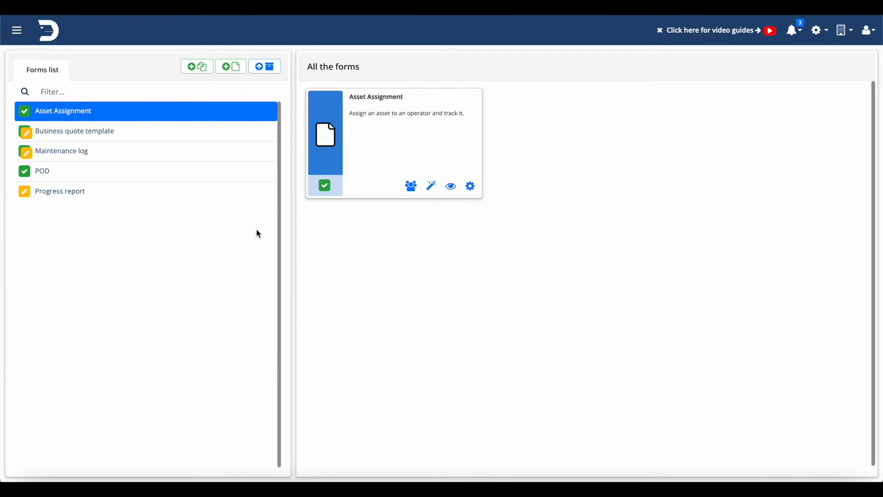
{"action": "left_click", "coordinate": [266, 67]}
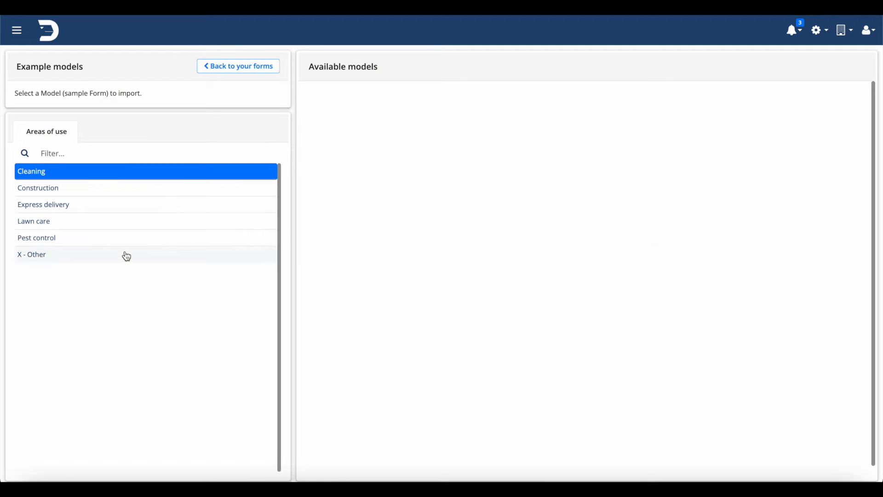
{"action": "left_click", "coordinate": [79, 255]}
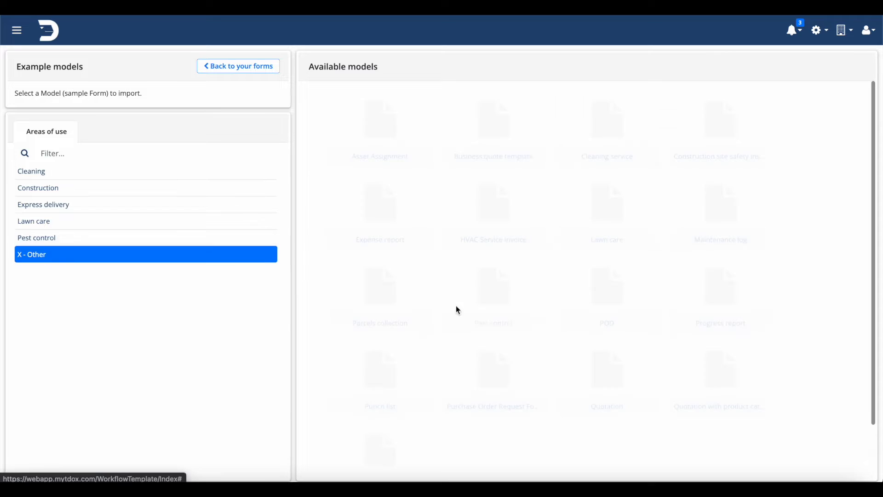
{"action": "scroll", "coordinate": [612, 357], "scroll_direction": "down", "scroll_amount": 1}
{"action": "left_click", "coordinate": [594, 355]}
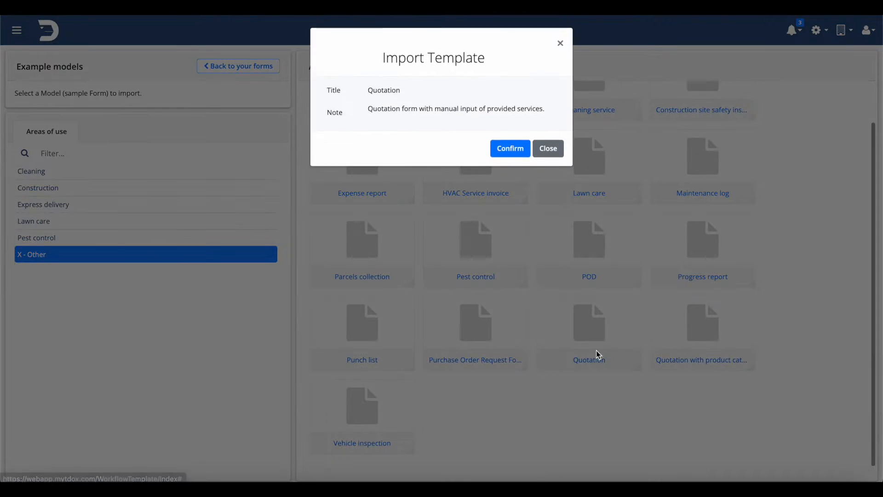
{"action": "left_click", "coordinate": [503, 158]}
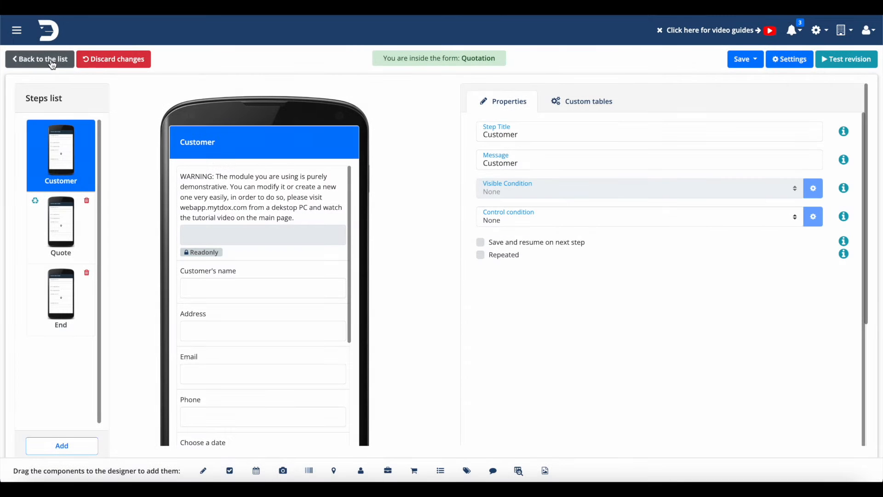
Step: Go back to the forms list, check the Quotation form's management options and open the form for editing
{"action": "left_click", "coordinate": [52, 62]}
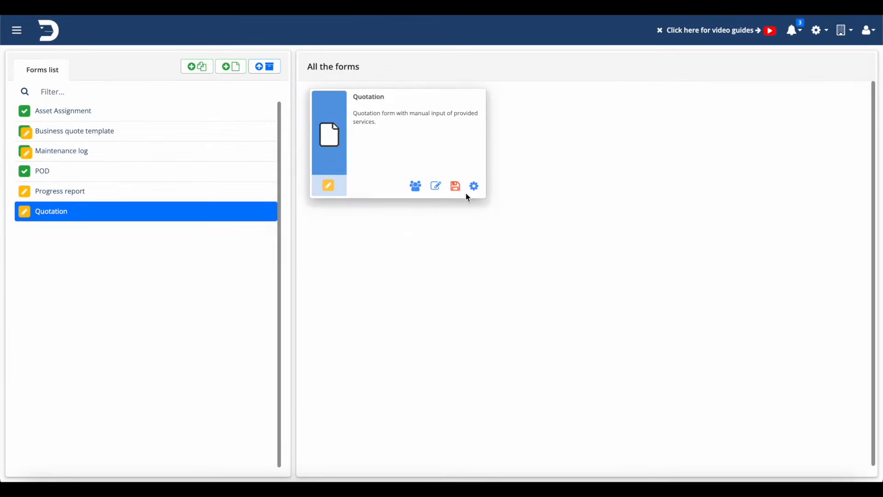
{"action": "left_click", "coordinate": [455, 185]}
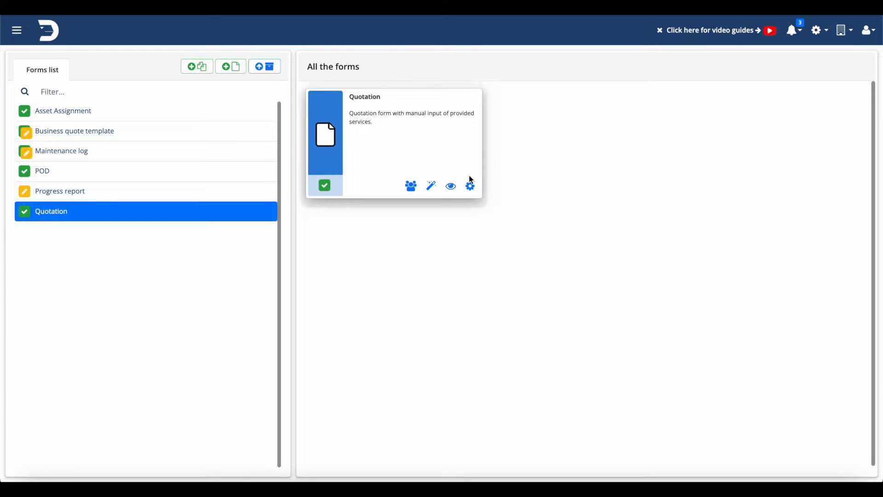
{"action": "left_click", "coordinate": [469, 190]}
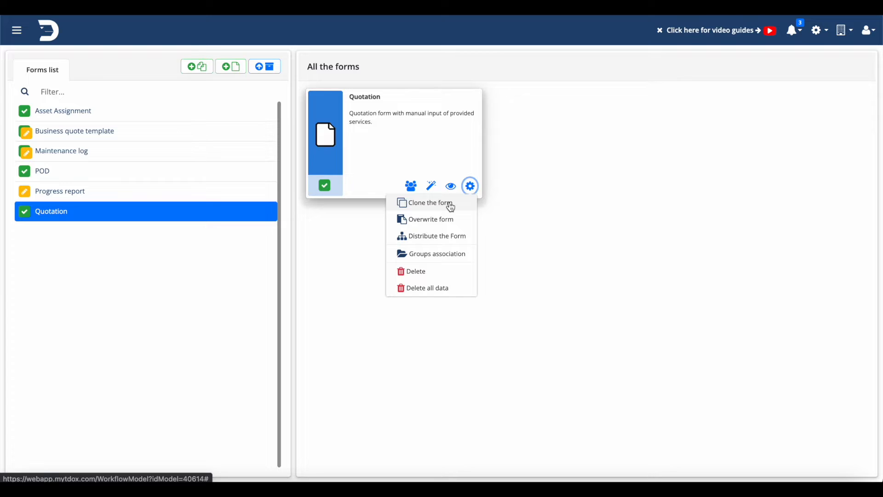
{"action": "left_click", "coordinate": [485, 193]}
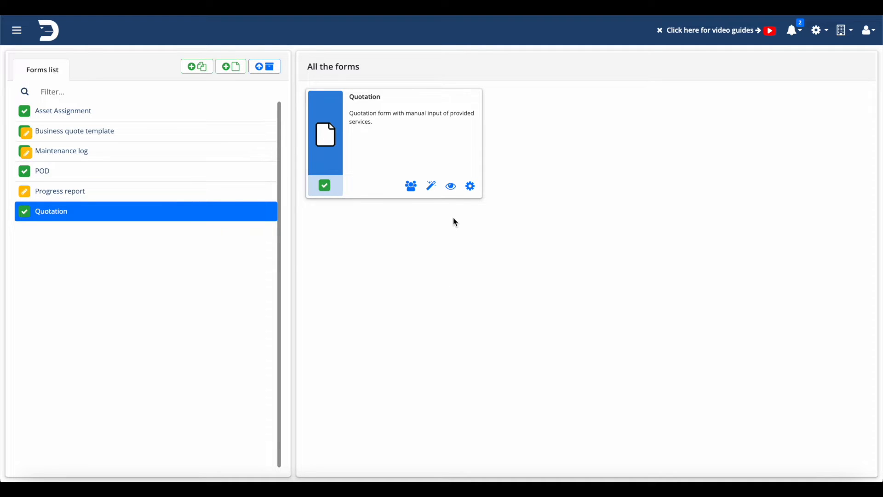
{"action": "left_click", "coordinate": [431, 186]}
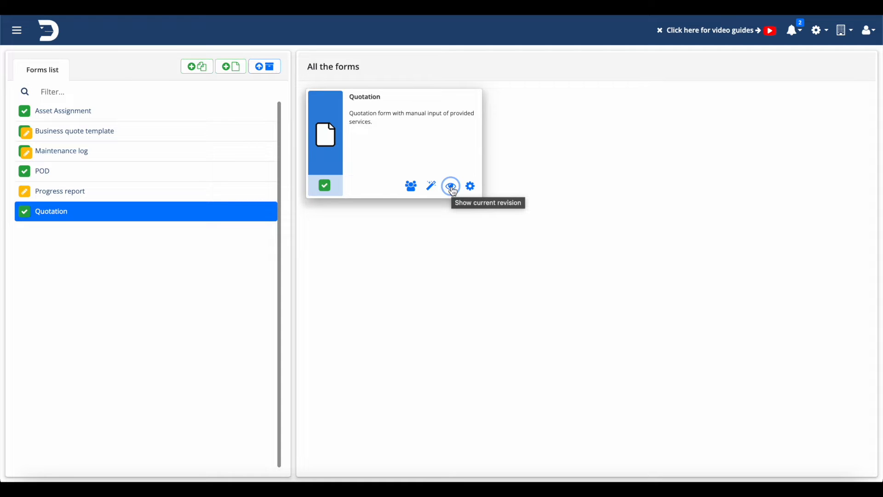
{"action": "left_click", "coordinate": [431, 187]}
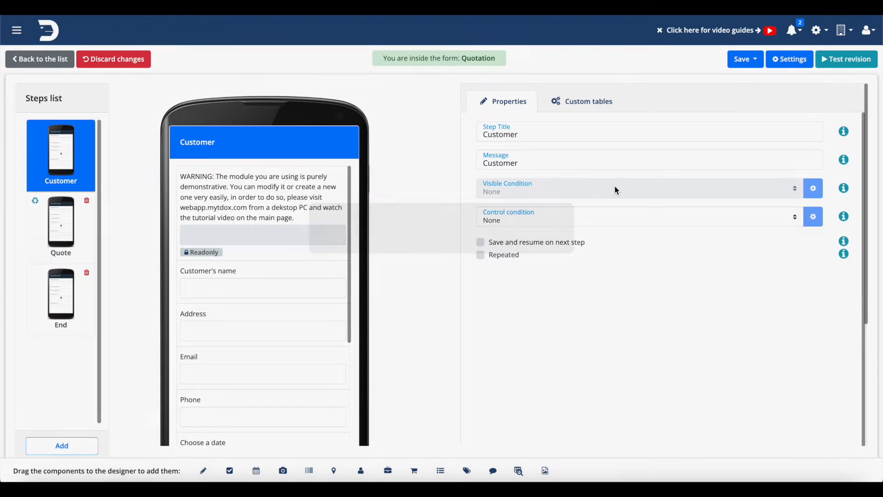
Step: Look through the Customer step and the properties of its customer name and address fields
{"action": "scroll", "coordinate": [305, 307], "scroll_direction": "down", "scroll_amount": 4}
{"action": "scroll", "coordinate": [304, 307], "scroll_direction": "up", "scroll_amount": 4}
{"action": "scroll", "coordinate": [378, 157], "scroll_direction": "down", "scroll_amount": 2}
{"action": "scroll", "coordinate": [378, 157], "scroll_direction": "up", "scroll_amount": 2}
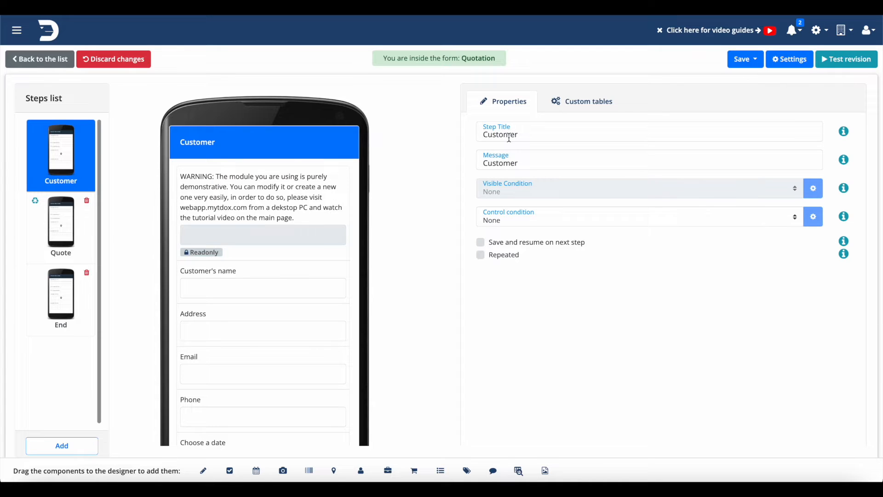
{"action": "scroll", "coordinate": [282, 256], "scroll_direction": "down", "scroll_amount": 2}
{"action": "scroll", "coordinate": [282, 256], "scroll_direction": "up", "scroll_amount": 2}
{"action": "left_click", "coordinate": [270, 294]}
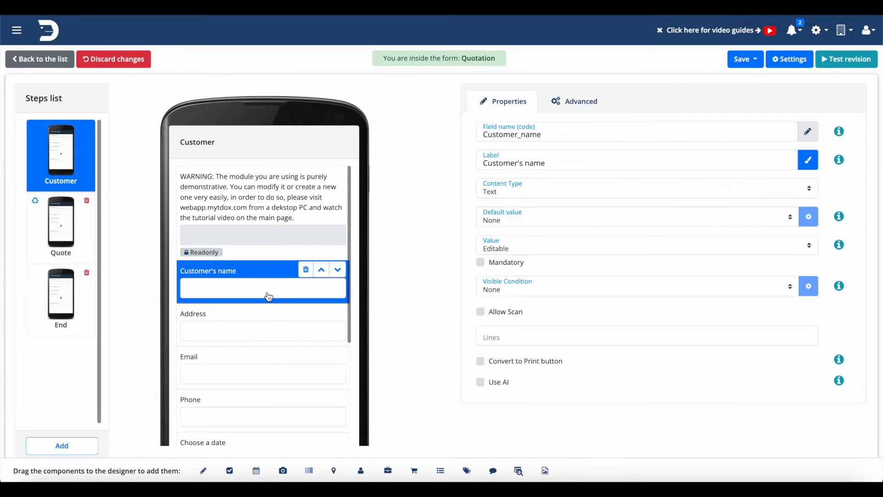
{"action": "left_click", "coordinate": [239, 324]}
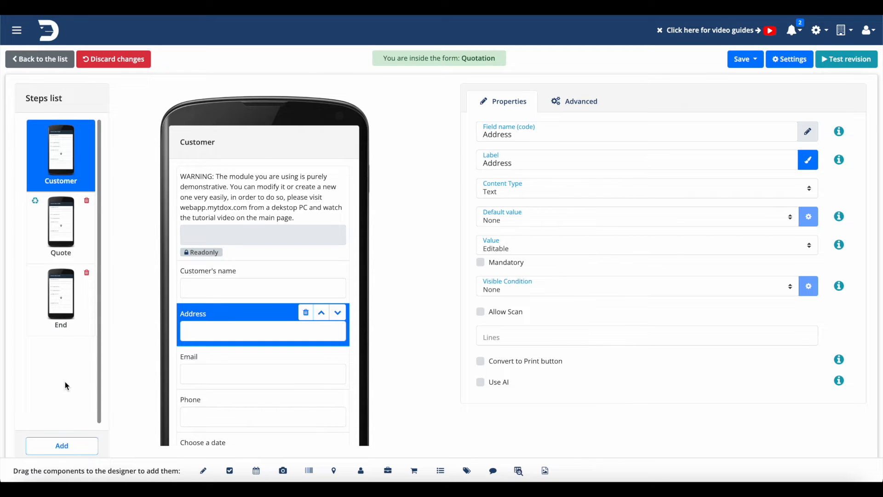
Step: Review the contents of the Quote, End and Customer steps of the Quotation form
{"action": "left_click", "coordinate": [58, 225]}
{"action": "left_click", "coordinate": [53, 306]}
{"action": "left_click", "coordinate": [60, 188]}
{"action": "left_click", "coordinate": [60, 224]}
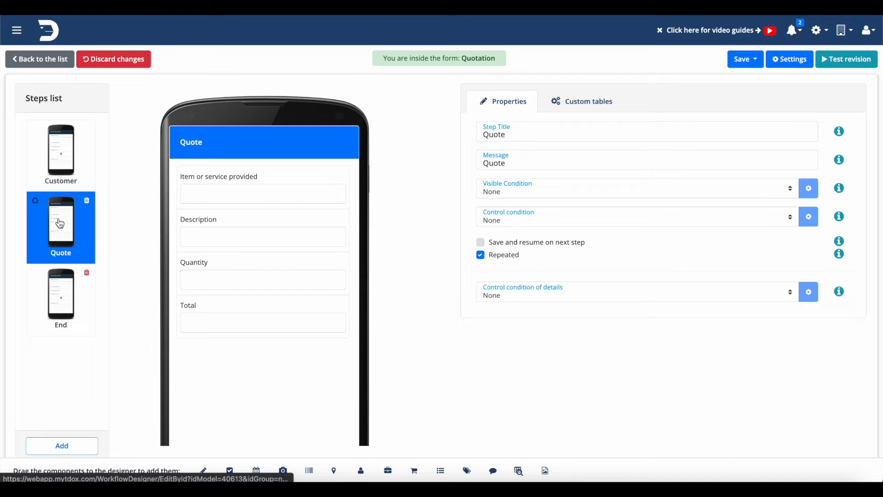
{"action": "left_click", "coordinate": [51, 289]}
{"action": "left_click", "coordinate": [60, 159]}
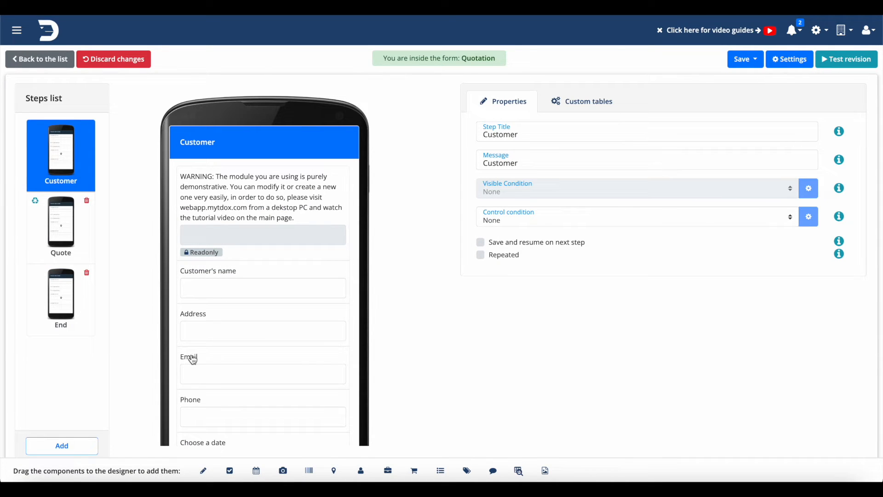
{"action": "scroll", "coordinate": [191, 359], "scroll_direction": "down", "scroll_amount": 4}
{"action": "scroll", "coordinate": [192, 359], "scroll_direction": "up", "scroll_amount": 4}
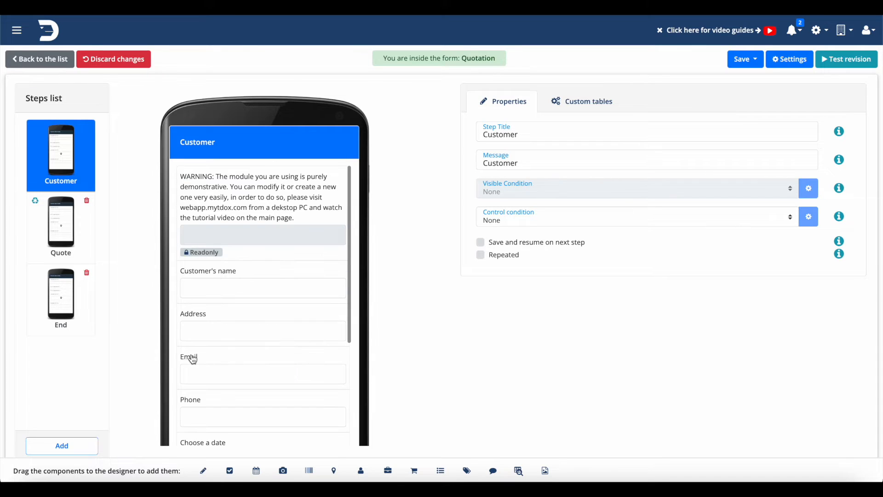
Step: Examine the label setting of the Customer's name field without changing it
{"action": "left_click", "coordinate": [243, 298]}
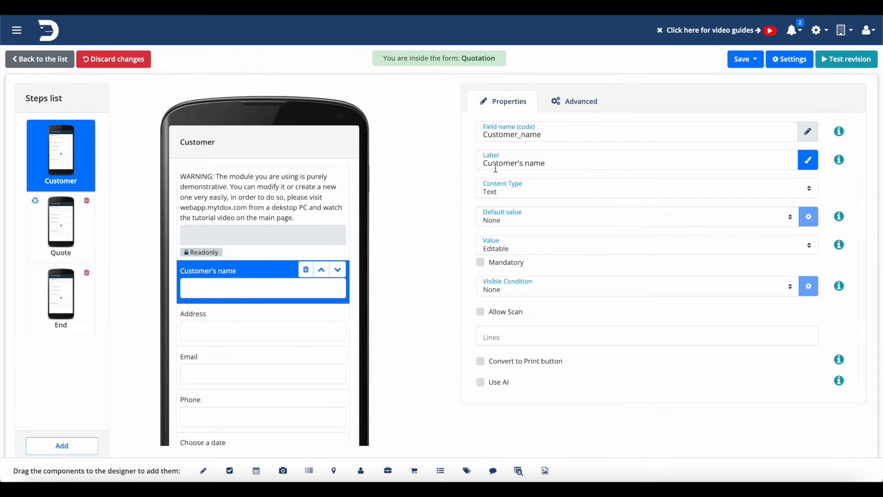
{"action": "left_click", "coordinate": [547, 163]}
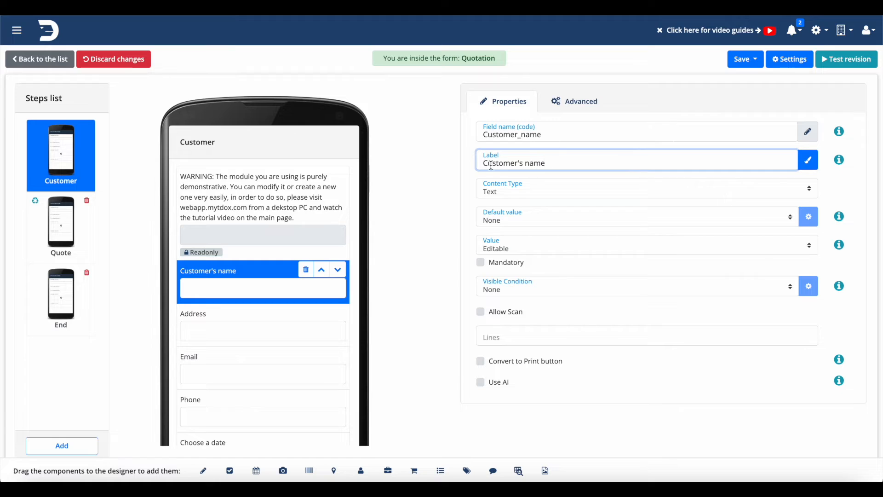
{"action": "left_click", "coordinate": [459, 182]}
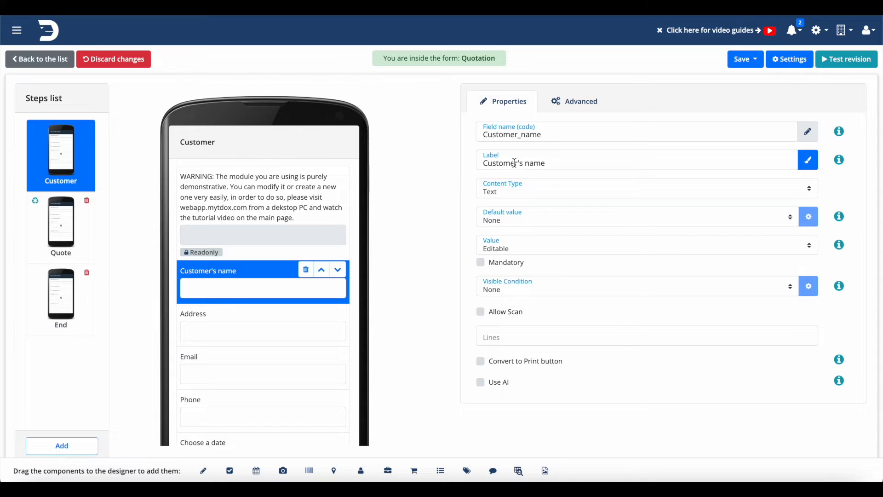
{"action": "left_click", "coordinate": [544, 164]}
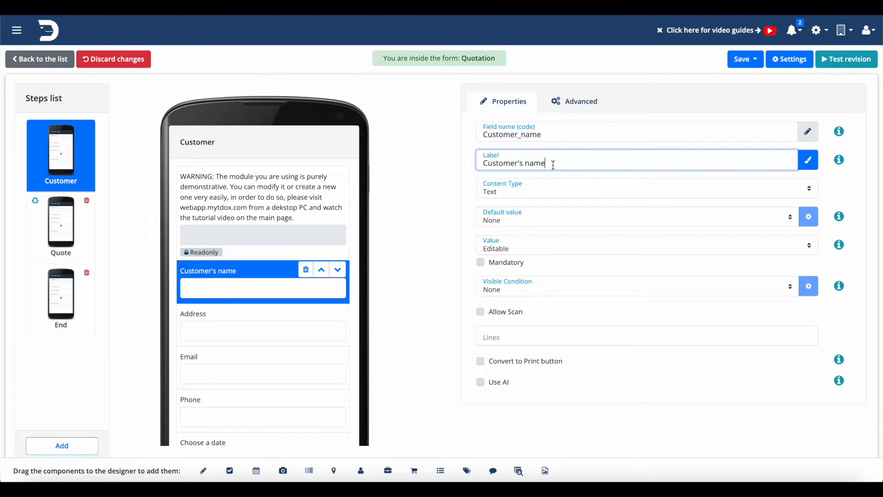
{"action": "left_click", "coordinate": [464, 185]}
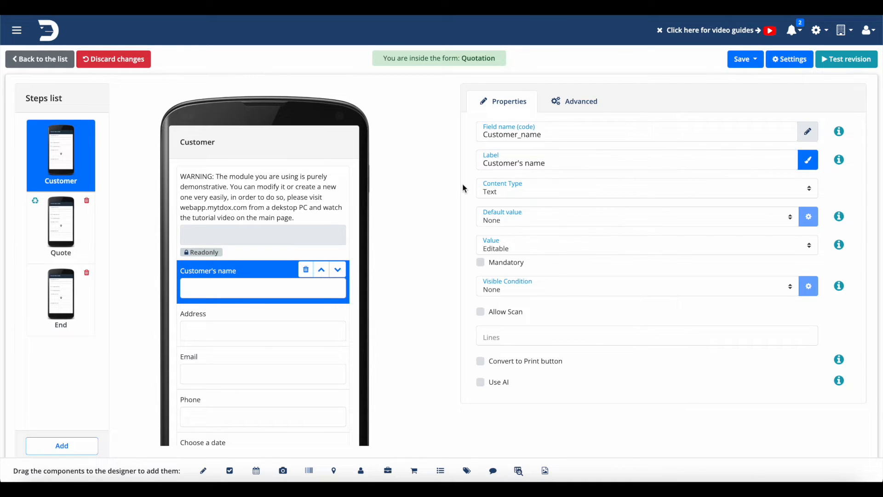
Step: Add a text field below the picture field of the Customer step and label it CUSTOMER ID NUMBER
{"action": "scroll", "coordinate": [249, 302], "scroll_direction": "down", "scroll_amount": 4}
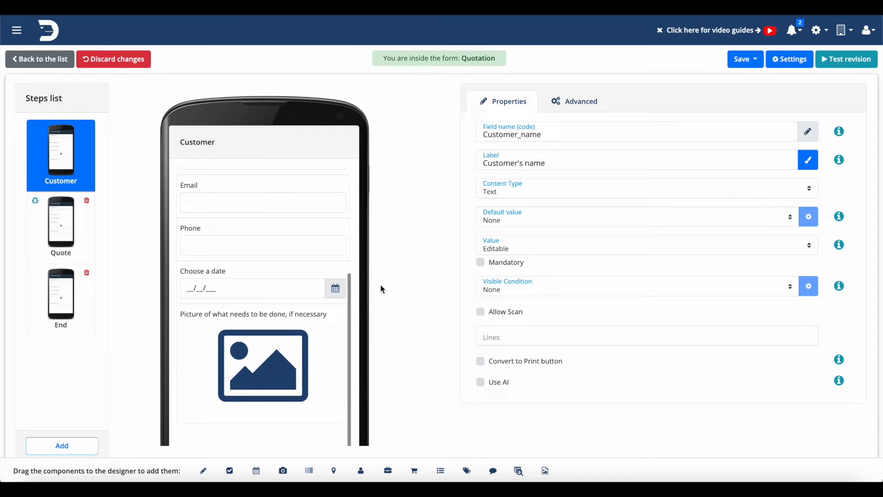
{"action": "scroll", "coordinate": [383, 290], "scroll_direction": "down", "scroll_amount": 2}
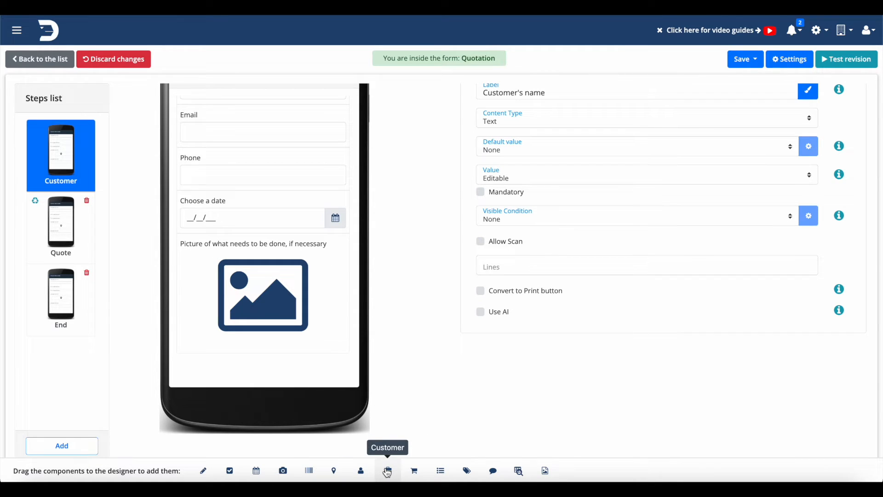
{"action": "left_click_drag", "start_coordinate": [203, 470], "coordinate": [231, 378]}
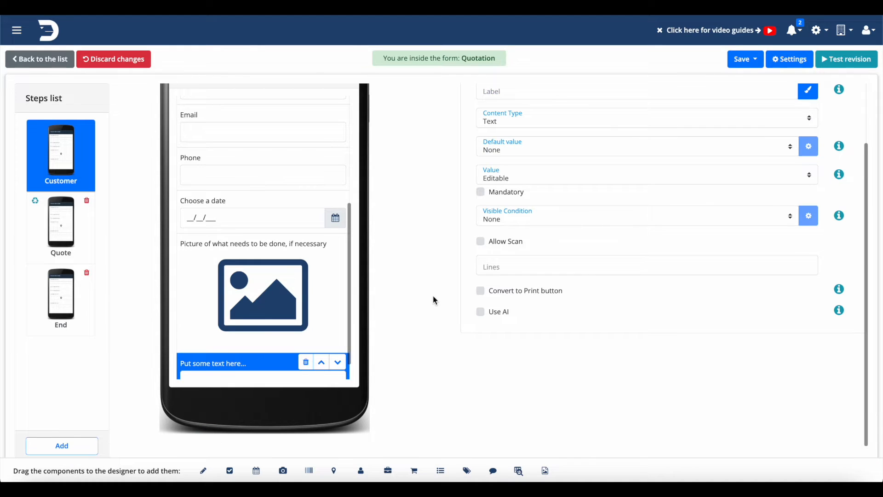
{"action": "left_click", "coordinate": [513, 161]}
{"action": "type", "text": "C"}
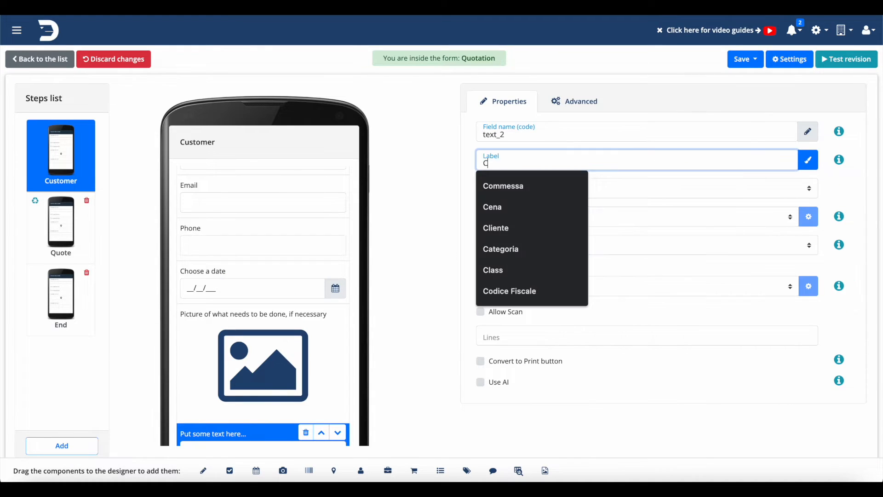
{"action": "type", "text": "USTOMER"}
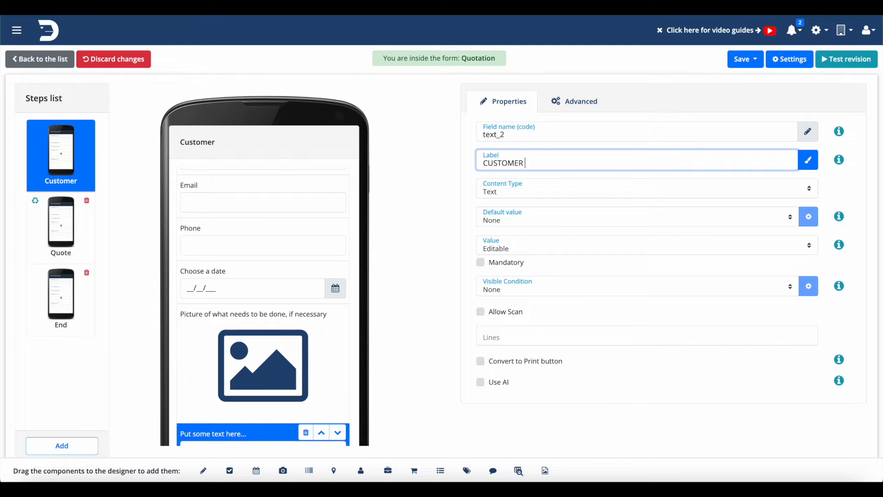
{"action": "type", "text": " ID NUMBER"}
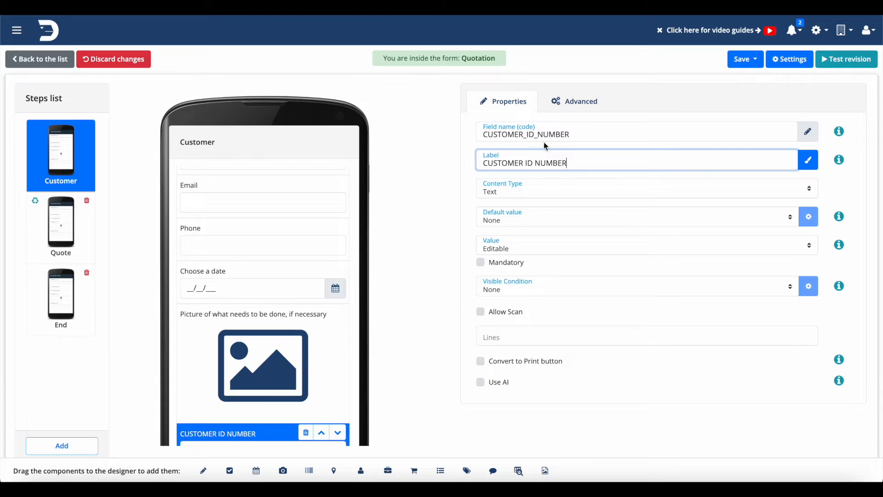
Step: Try making the CUSTOMER ID NUMBER field mandatory, and revert it to optional
{"action": "scroll", "coordinate": [417, 286], "scroll_direction": "down", "scroll_amount": 3}
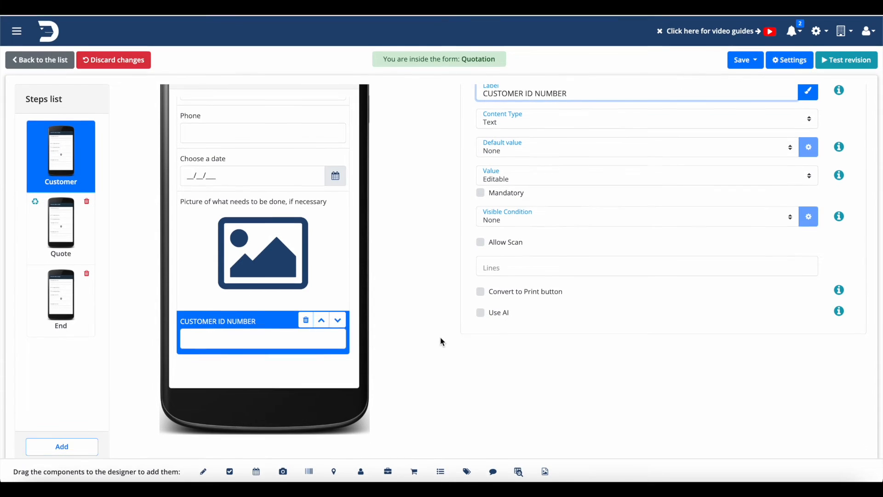
{"action": "scroll", "coordinate": [438, 331], "scroll_direction": "up", "scroll_amount": 2}
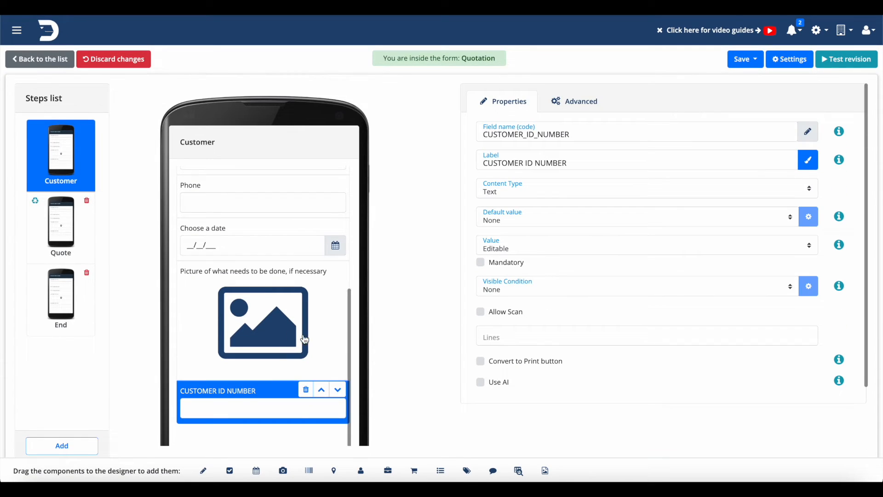
{"action": "scroll", "coordinate": [292, 336], "scroll_direction": "up", "scroll_amount": 4}
{"action": "scroll", "coordinate": [292, 337], "scroll_direction": "down", "scroll_amount": 5}
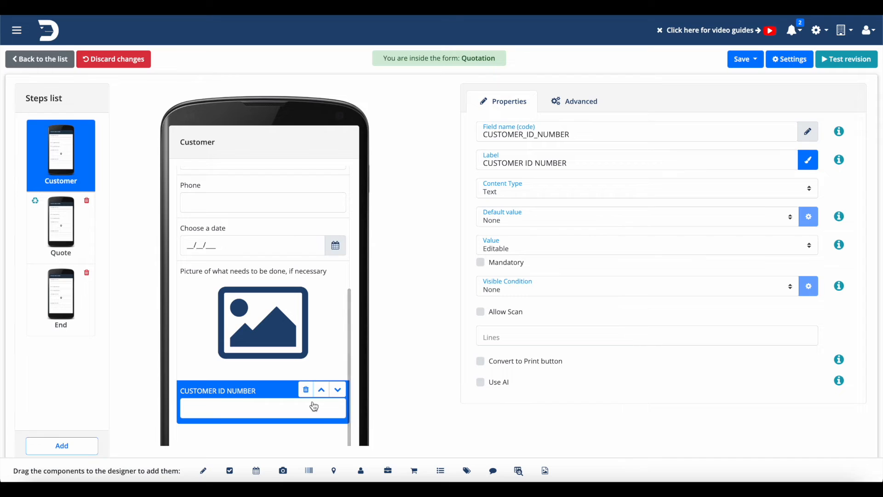
{"action": "left_click", "coordinate": [482, 264]}
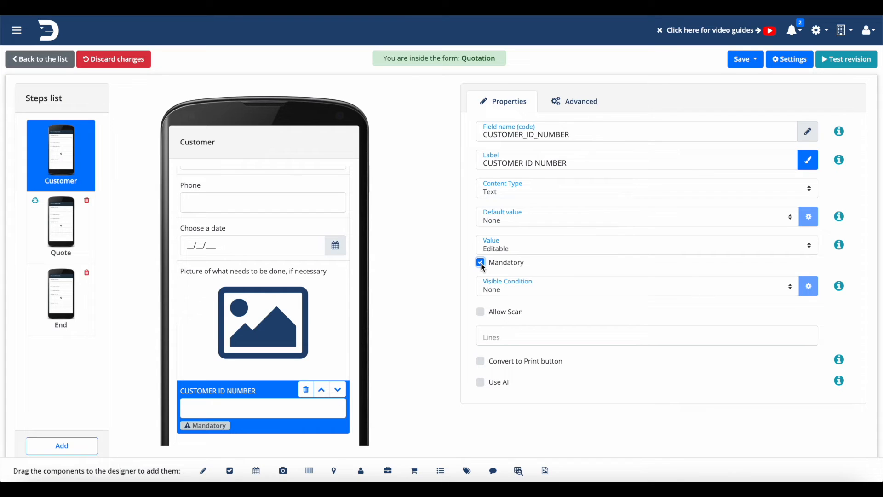
{"action": "left_click", "coordinate": [482, 264]}
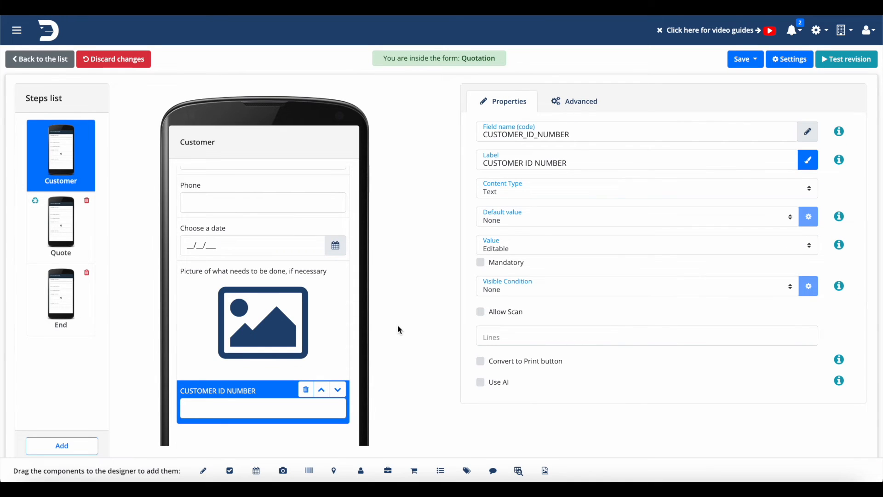
Step: Save the Quotation form and go to its PDF designer
{"action": "scroll", "coordinate": [312, 321], "scroll_direction": "up", "scroll_amount": 5}
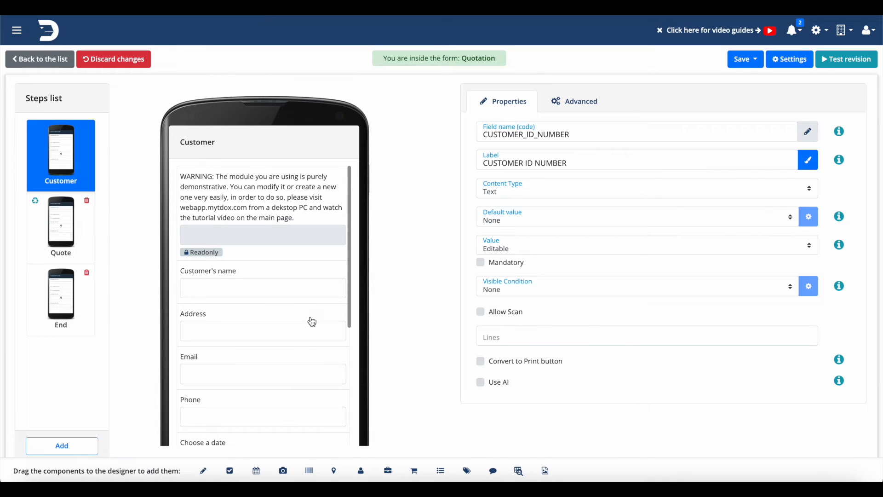
{"action": "left_click", "coordinate": [747, 64]}
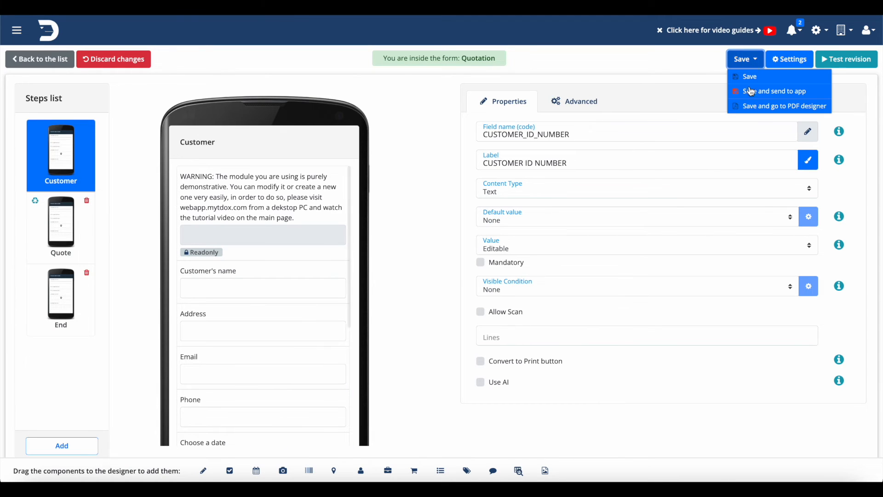
{"action": "left_click", "coordinate": [763, 110]}
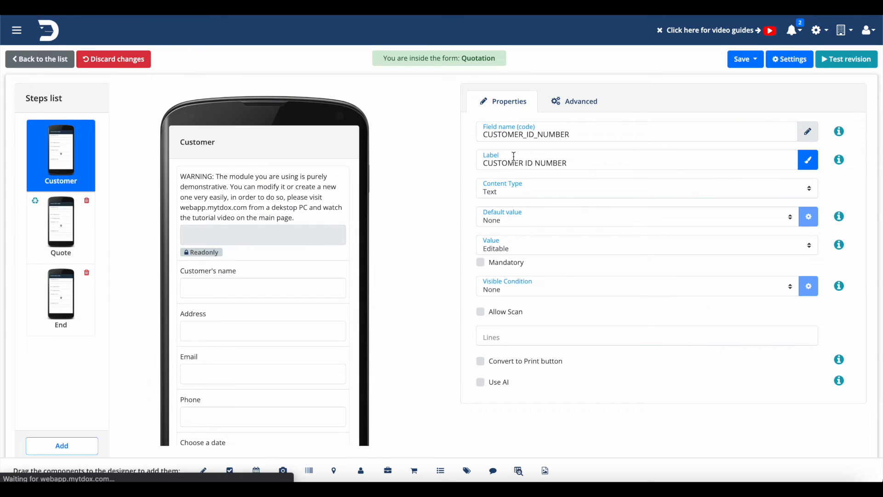
Step: Replace the header logo image in the PDF layout with app_logo_1024.png from the LOGO folder on the Desktop
{"action": "scroll", "coordinate": [514, 157], "scroll_direction": "down", "scroll_amount": 5}
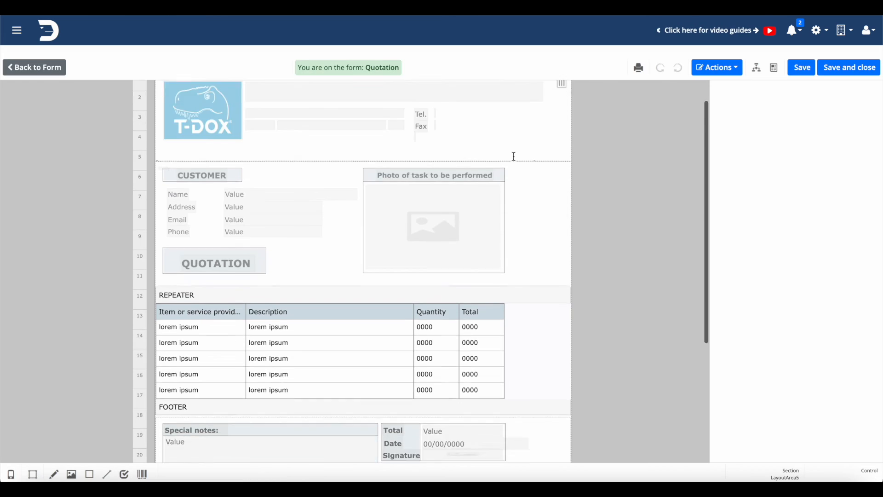
{"action": "scroll", "coordinate": [514, 156], "scroll_direction": "up", "scroll_amount": 5}
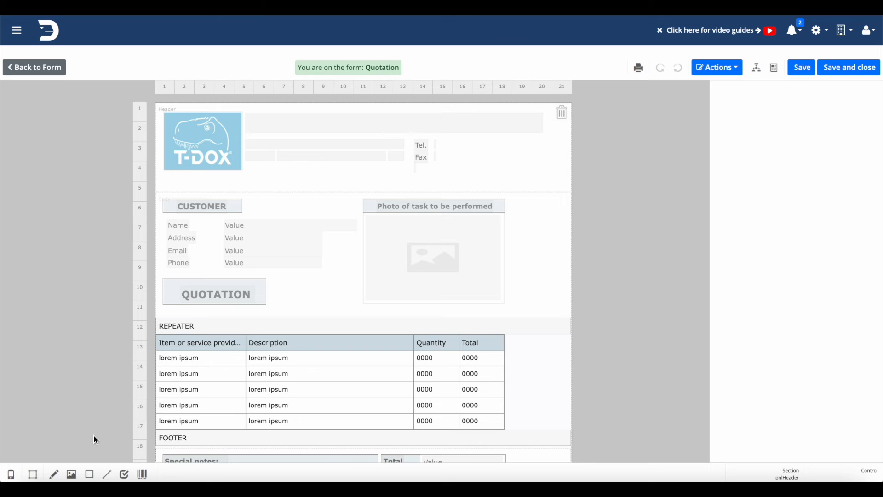
{"action": "left_click", "coordinate": [202, 143]}
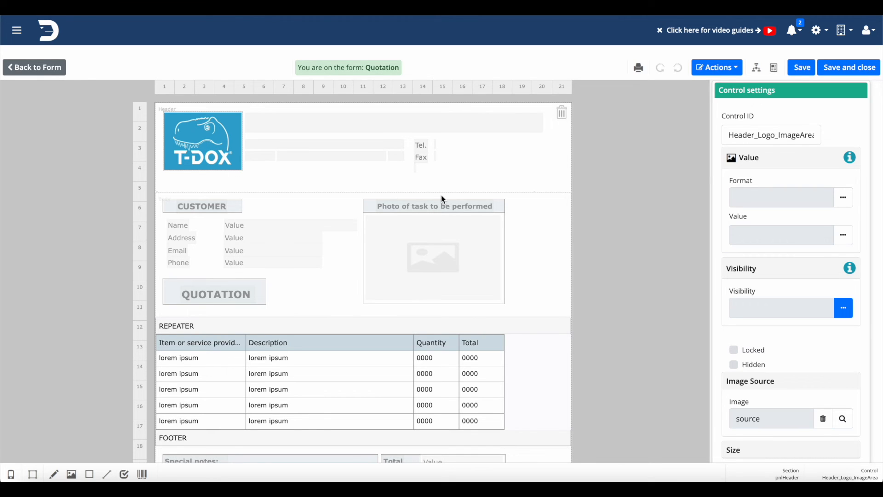
{"action": "left_click", "coordinate": [844, 420]}
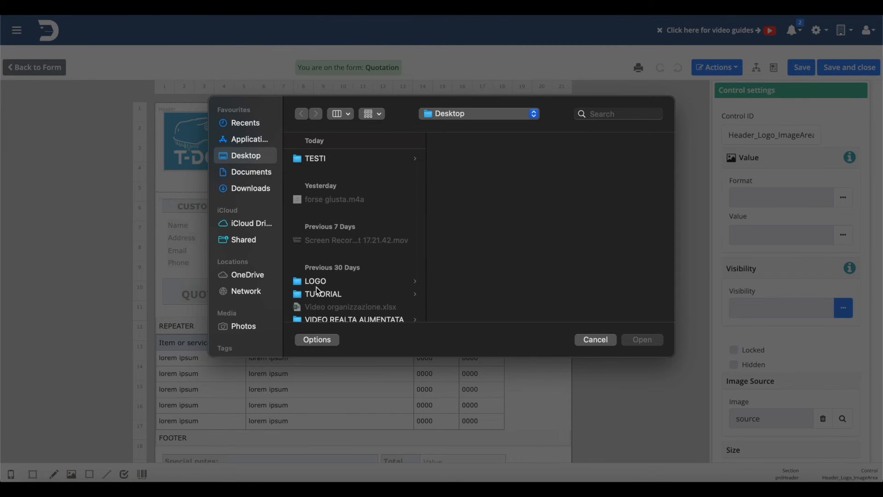
{"action": "left_click", "coordinate": [329, 283]}
{"action": "left_click", "coordinate": [482, 159]}
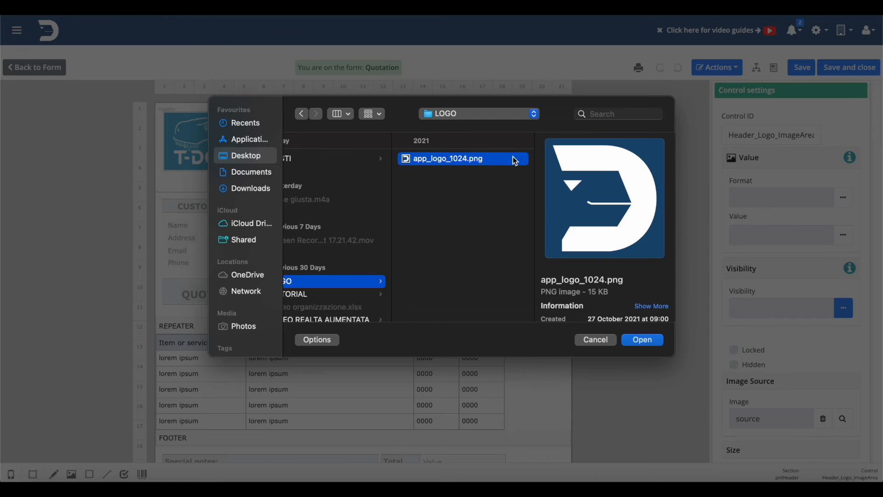
{"action": "left_click", "coordinate": [644, 340]}
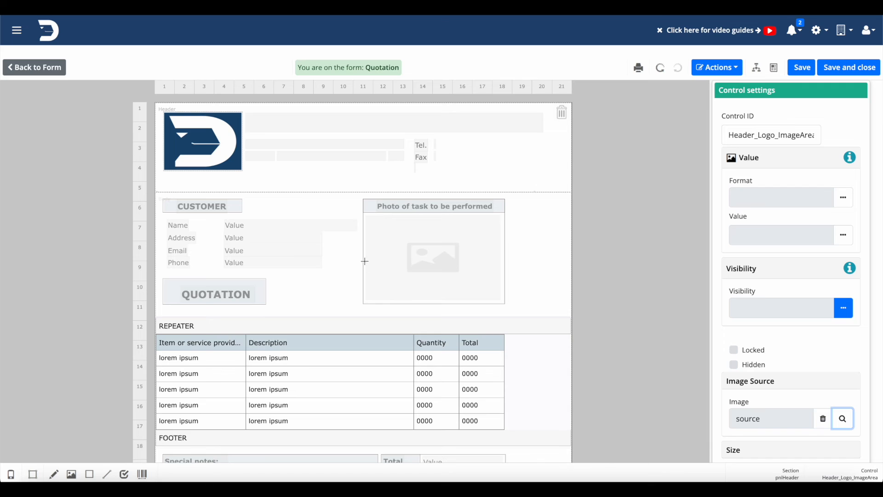
Step: Add the Customer step's CUSTOMER_ID_NUMBER field to the PDF layout, placing its label and value below the Special notes box
{"action": "left_click", "coordinate": [11, 474]}
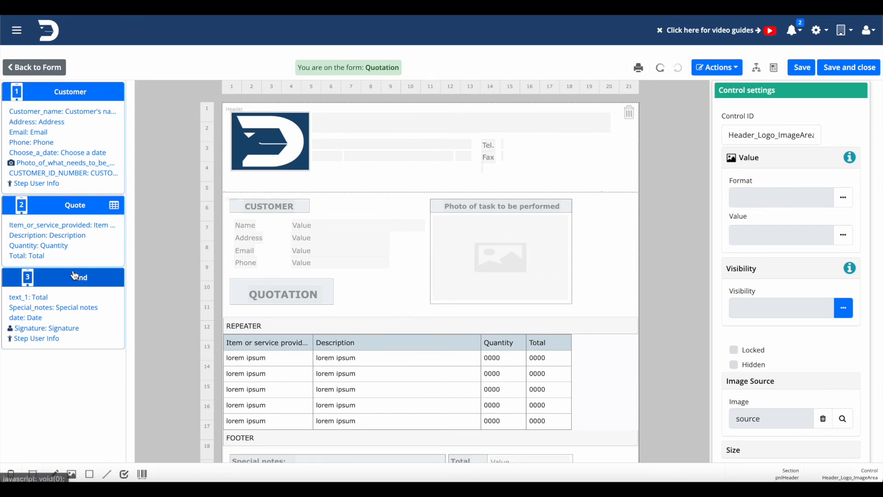
{"action": "left_click", "coordinate": [61, 179]}
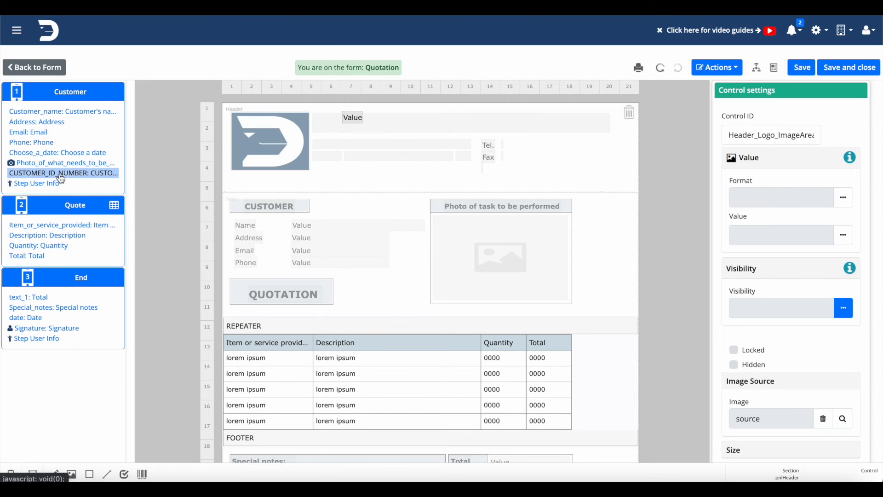
{"action": "left_click_drag", "start_coordinate": [353, 118], "coordinate": [350, 421]}
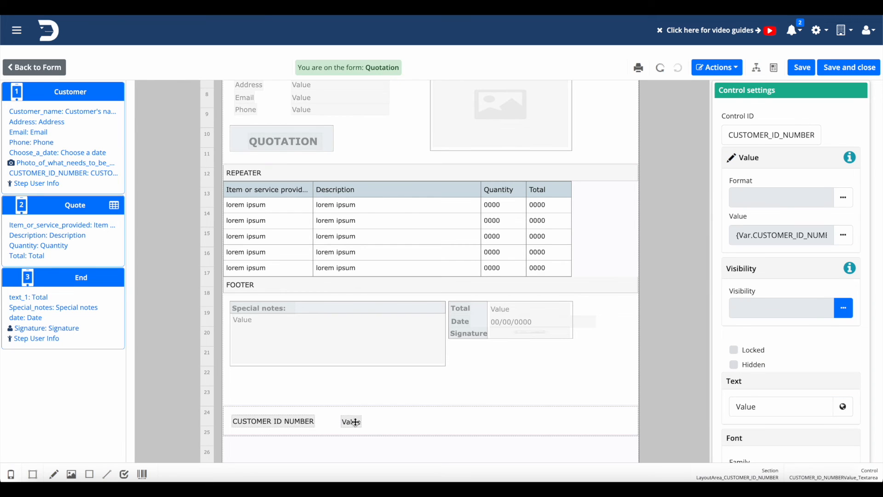
{"action": "left_click", "coordinate": [401, 432]}
Step: Save and close the PDF layout, and publish the Quotation form from the forms list
{"action": "left_click", "coordinate": [840, 73]}
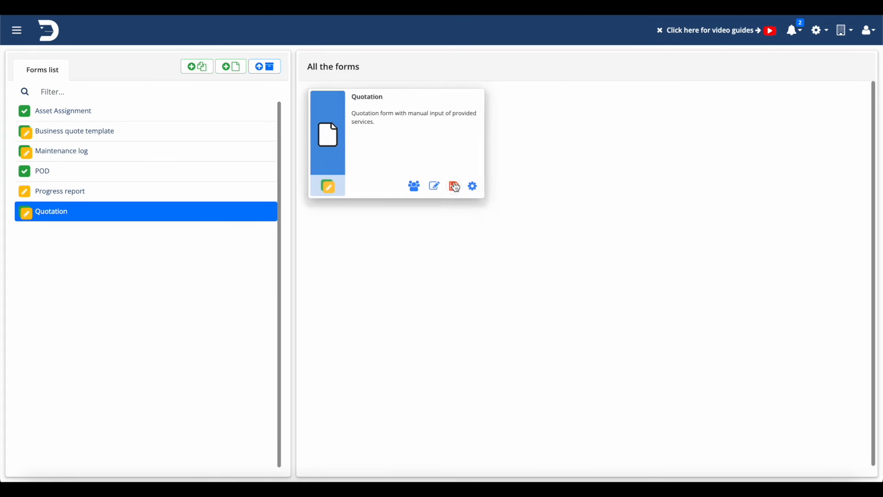
{"action": "left_click", "coordinate": [453, 186]}
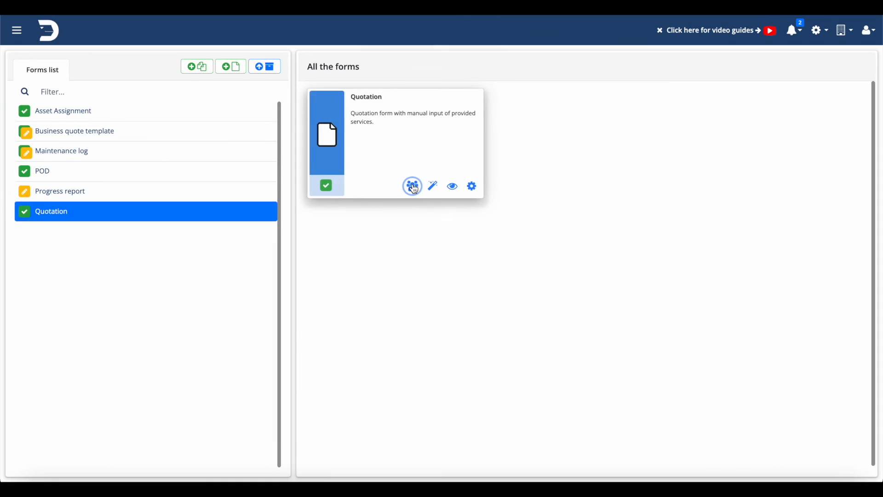
Step: Try associating the last listed user with the Quotation form's visibility, remove that user again, and close the visibility settings without saving
{"action": "left_click", "coordinate": [412, 186]}
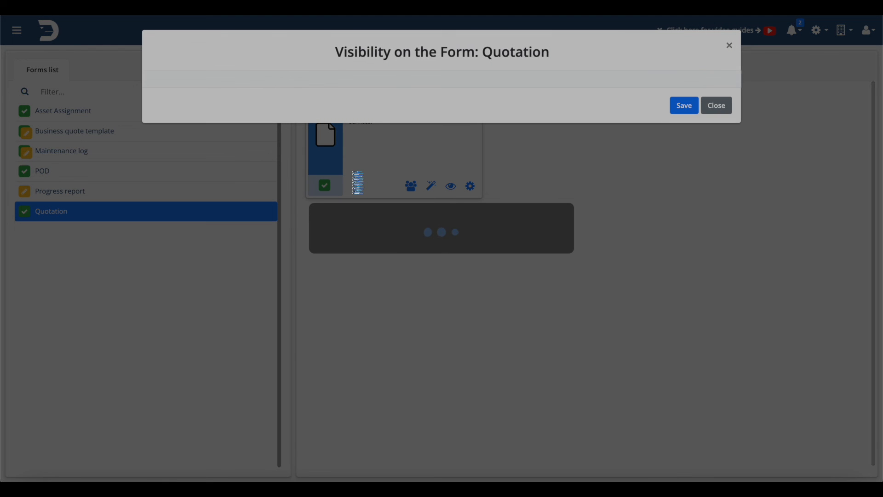
{"action": "scroll", "coordinate": [354, 178], "scroll_direction": "down", "scroll_amount": 3}
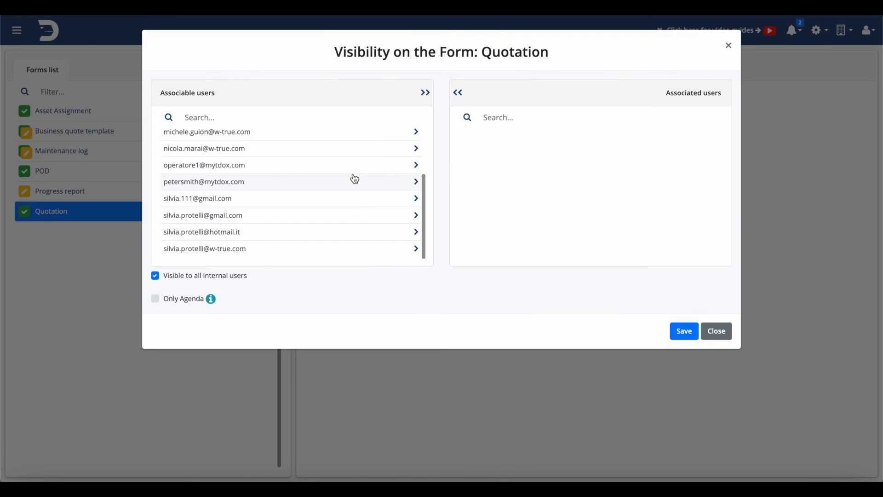
{"action": "left_click", "coordinate": [417, 251]}
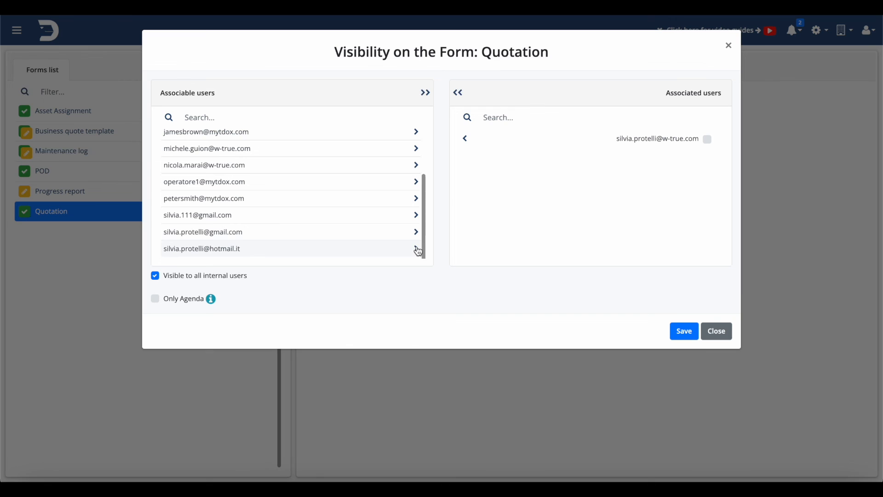
{"action": "left_click", "coordinate": [465, 138]}
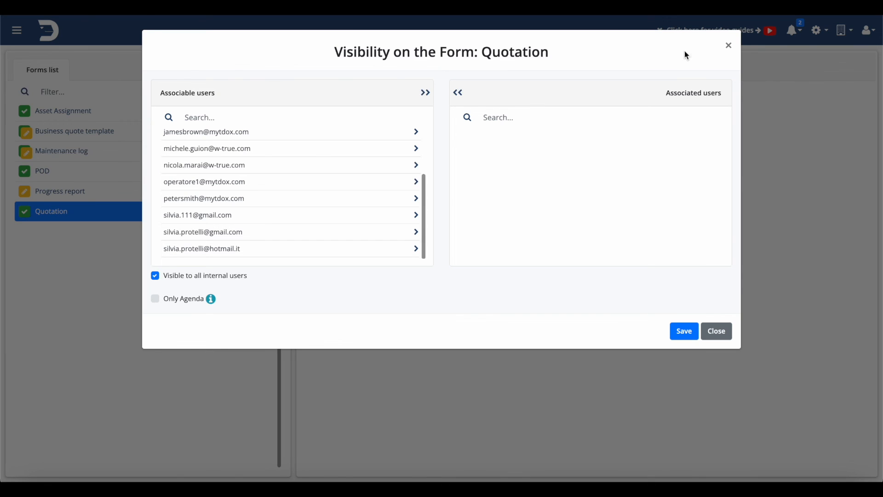
{"action": "left_click", "coordinate": [728, 46]}
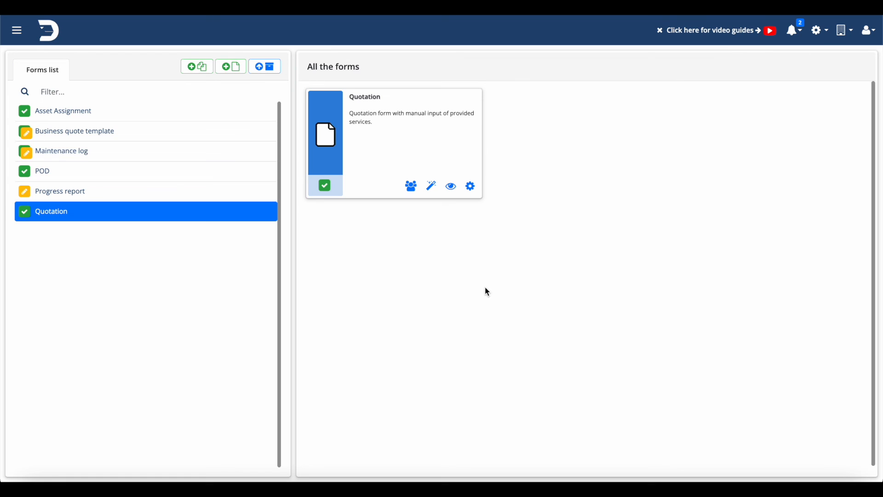